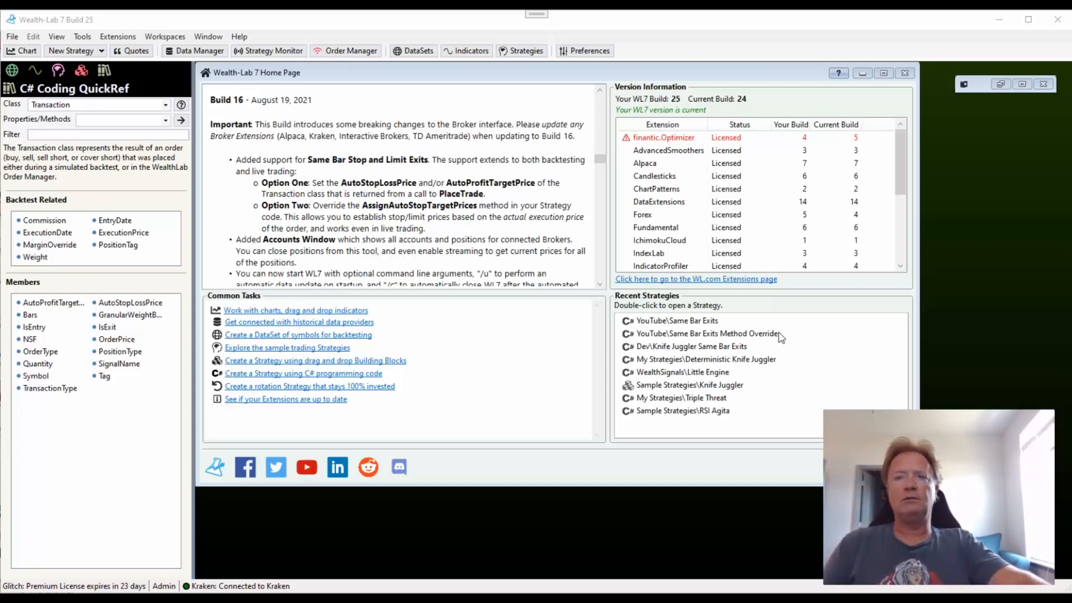
Open the recent YouTube\Same Bar Exits strategy and enlarge its window to show more of the code
double_click(715, 322)
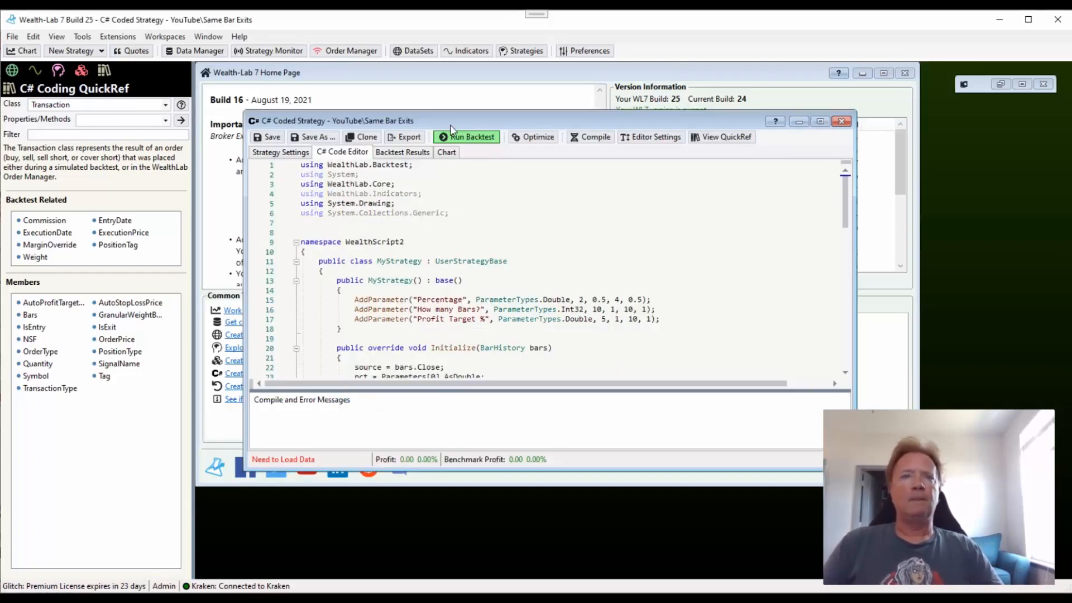
left_click_drag(450, 124, 399, 89)
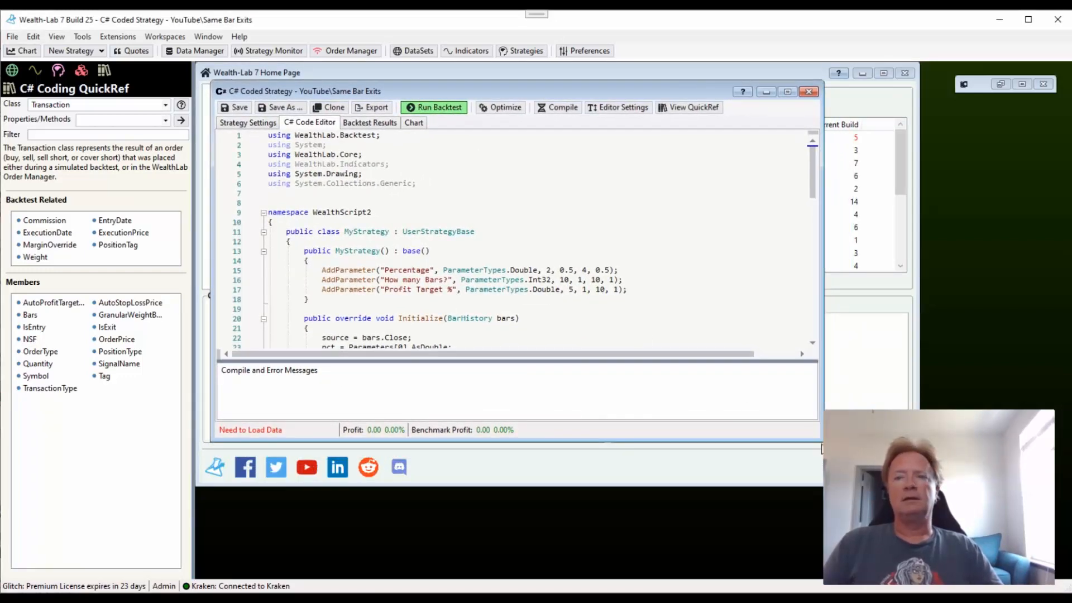
left_click_drag(821, 447, 981, 533)
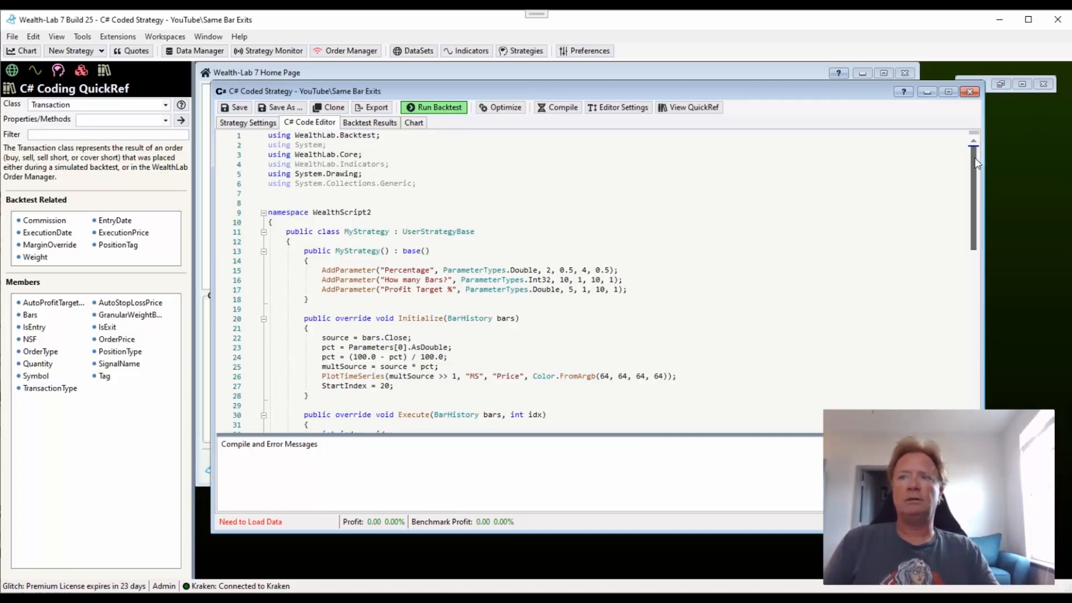
Find the PlaceTrade call in the Execute method and look up its entry in the coding reference
left_click_drag(976, 163, 997, 276)
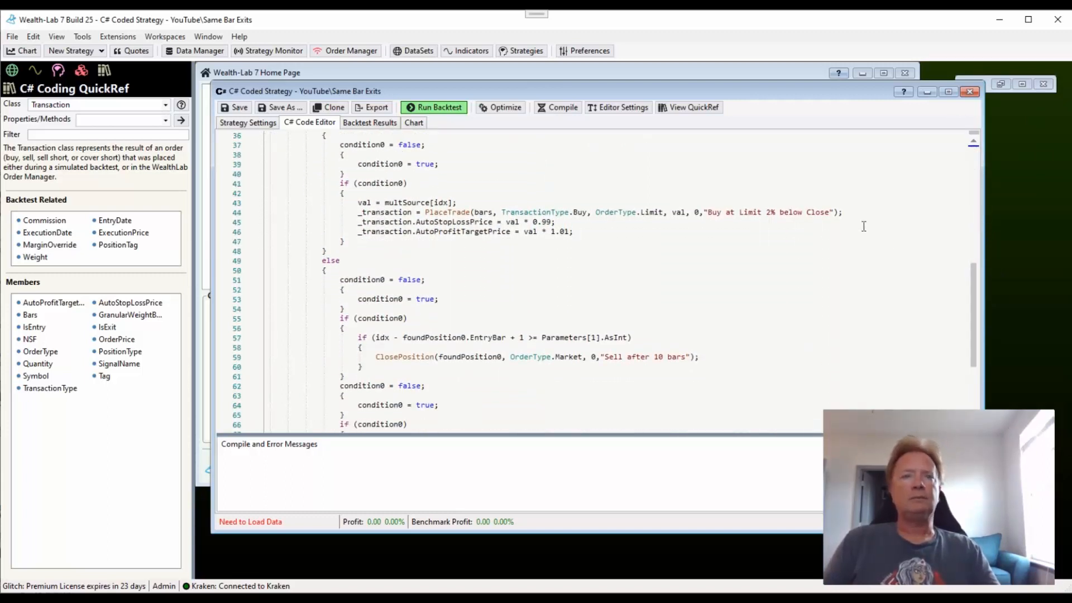
left_click(448, 214)
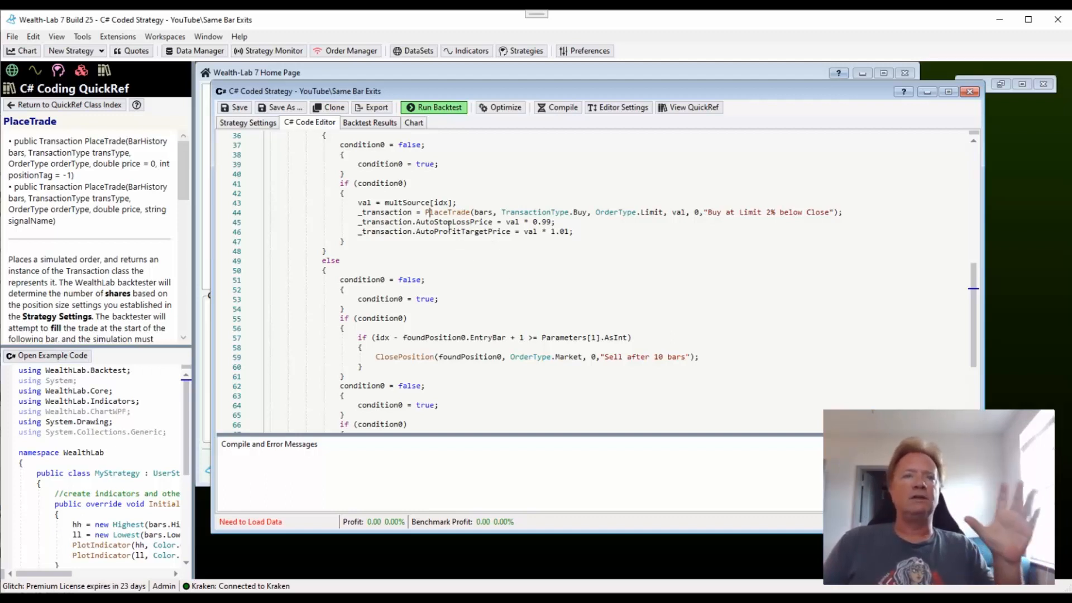
left_click(373, 212)
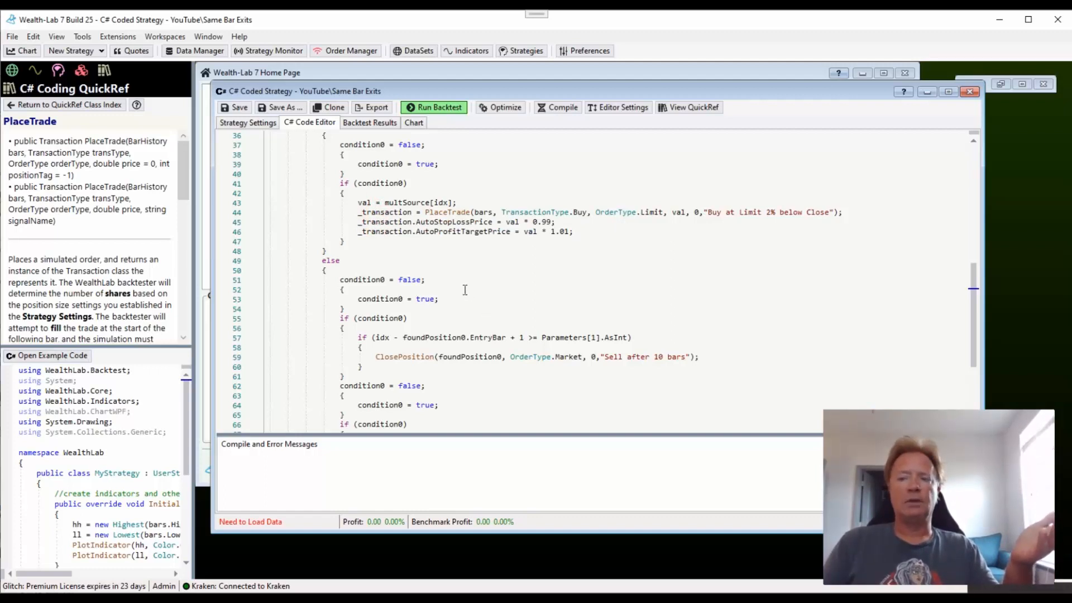
Bring back the C# Coding QuickRef and look up the AutoStopLossPrice and AutoProfitTargetPrice properties used in the code
left_click(81, 72)
left_click(58, 73)
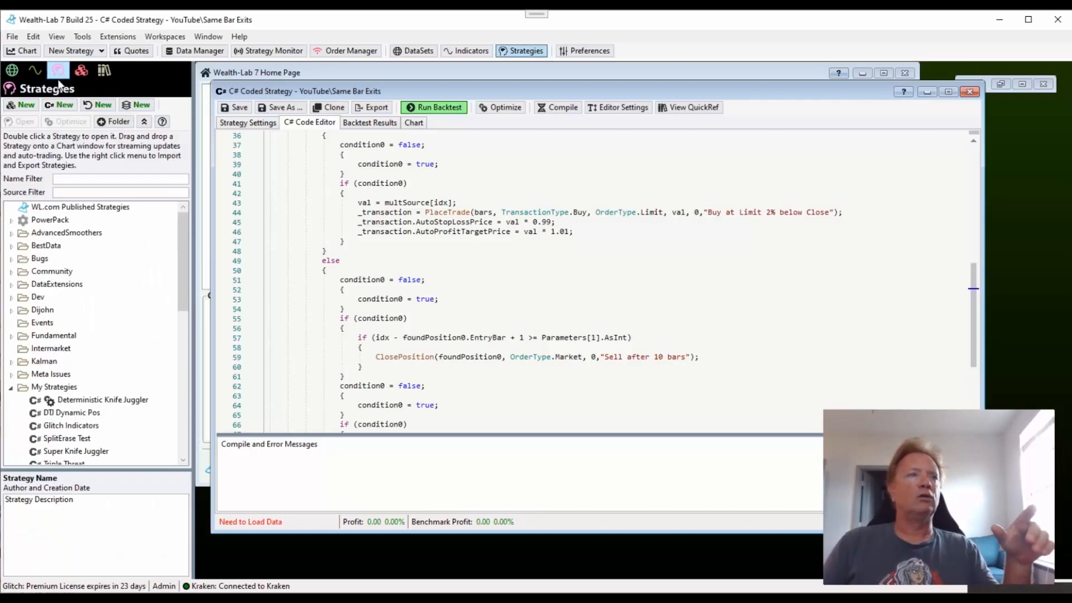
left_click(104, 71)
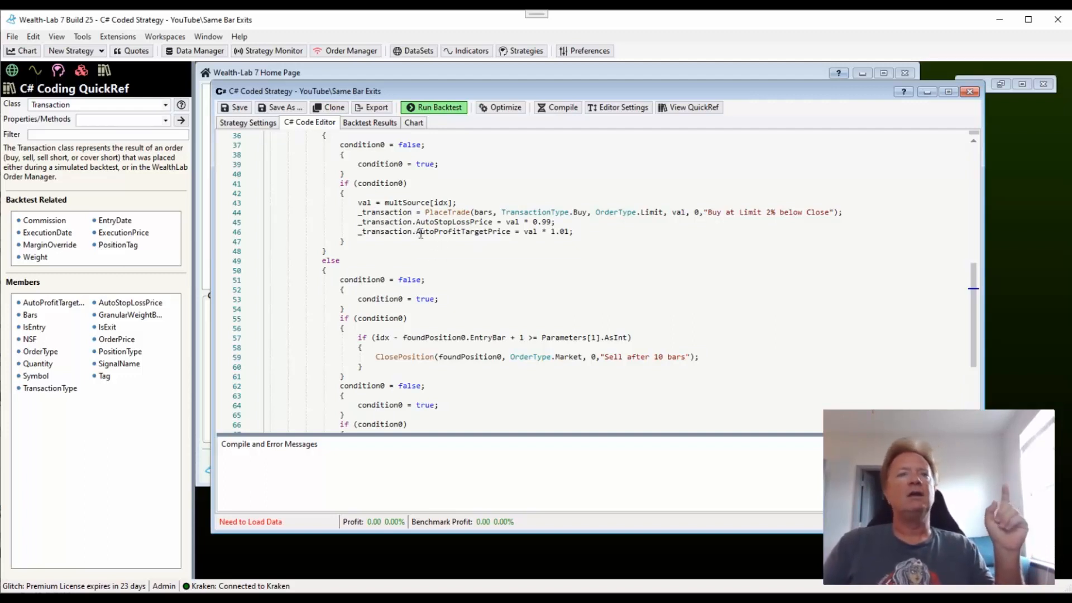
left_click(466, 223)
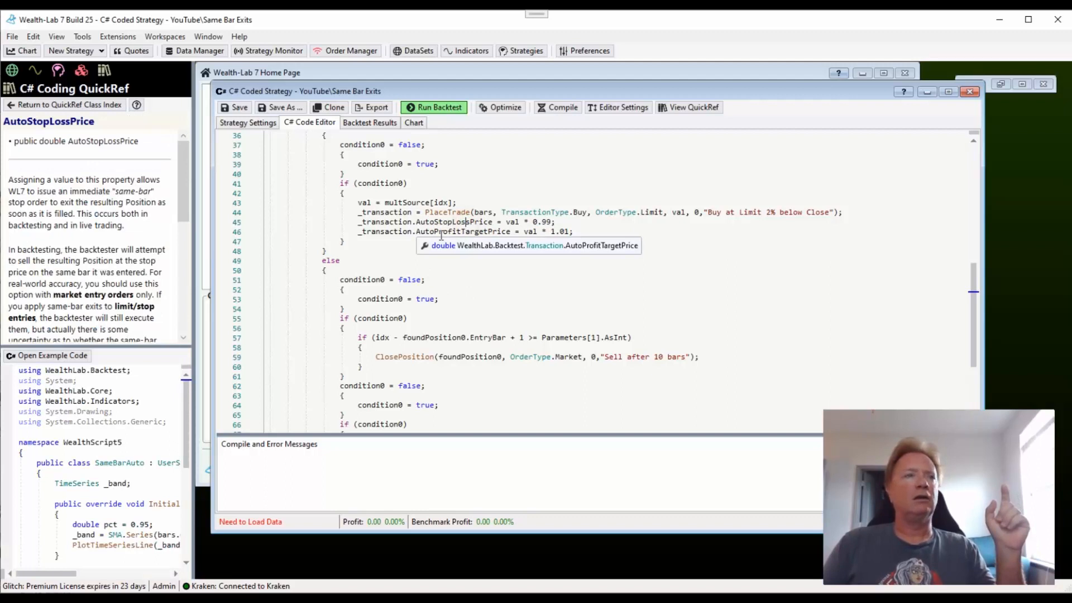
left_click(440, 232)
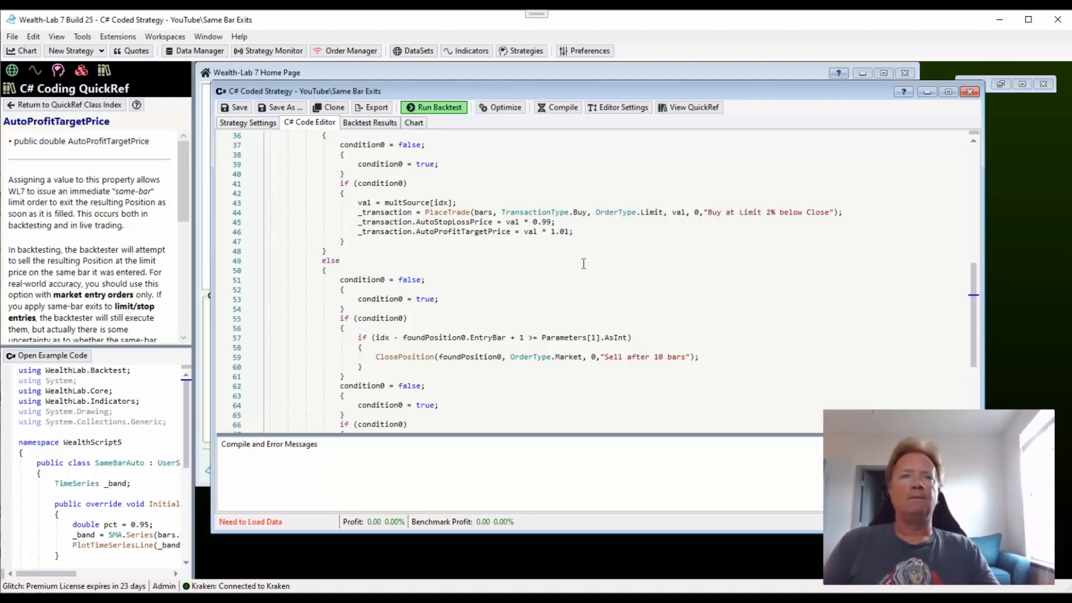
Review the Same Bar Exits strategy settings and run its backtest on MSFT
left_click(266, 124)
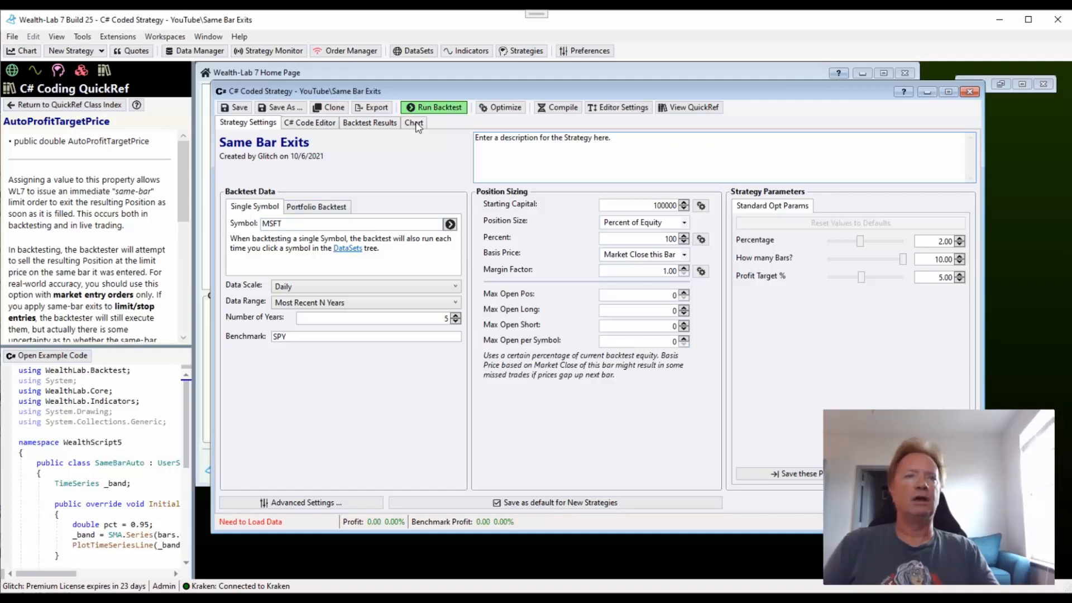
key("F5")
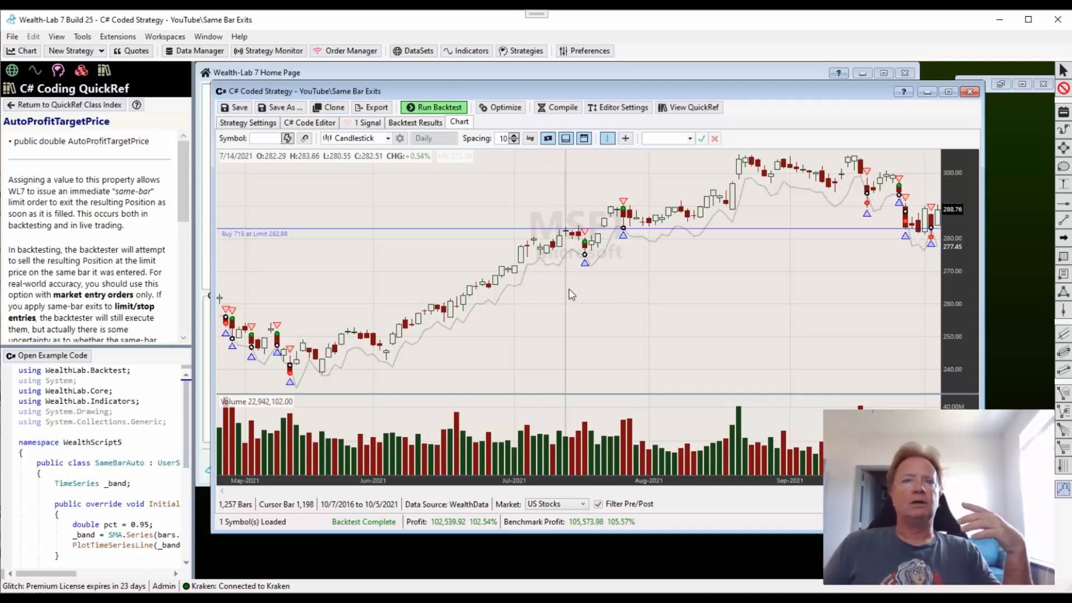
Return to the code and examine how multSource is calculated from source and pct in the Initialize method
left_click(314, 122)
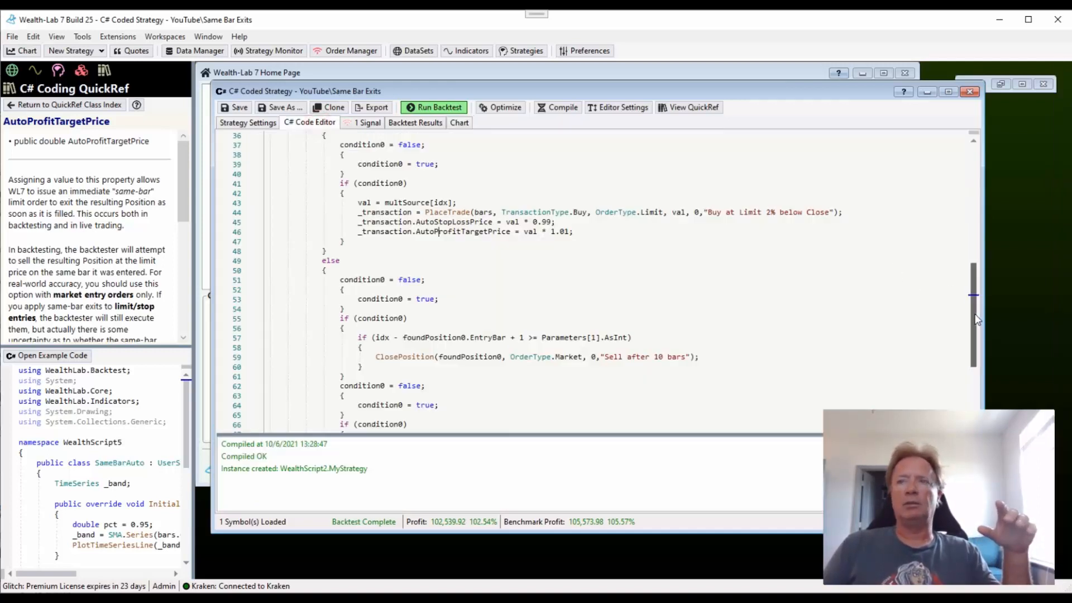
left_click_drag(973, 307, 971, 189)
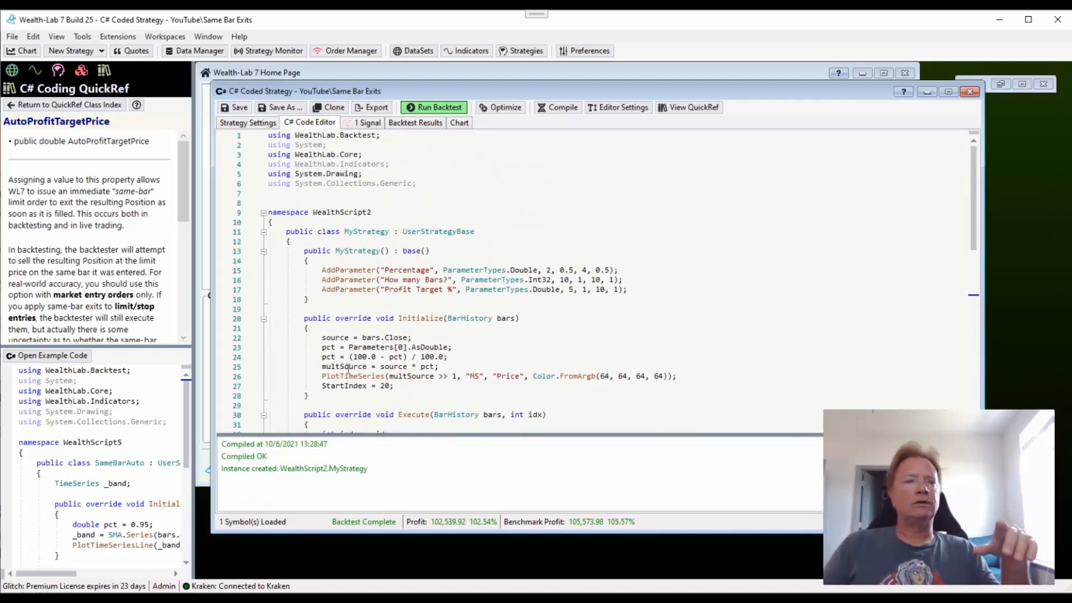
mouse_move(345, 368)
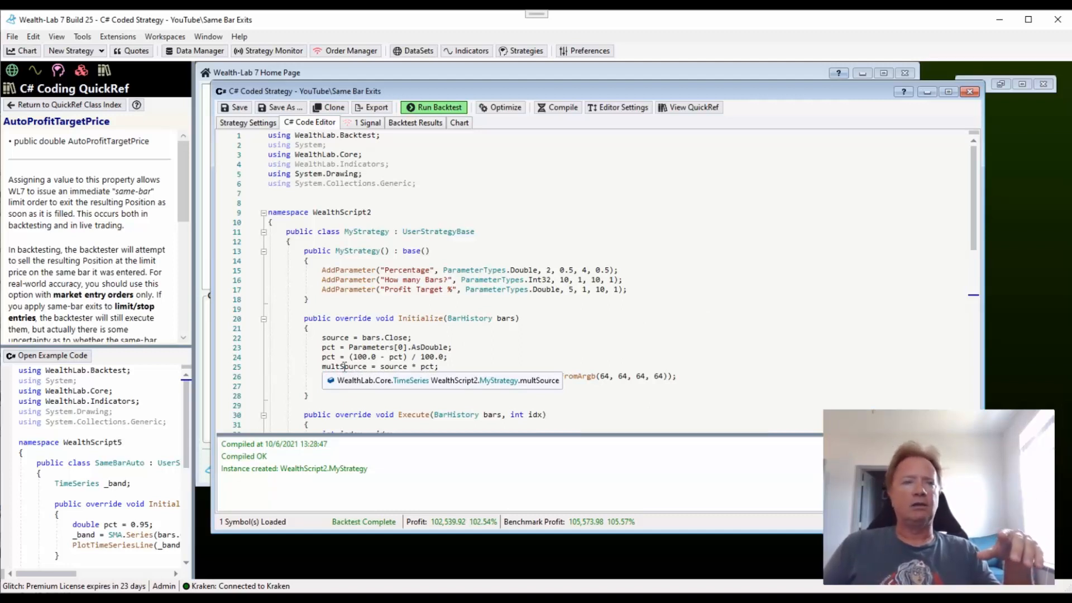
mouse_move(400, 341)
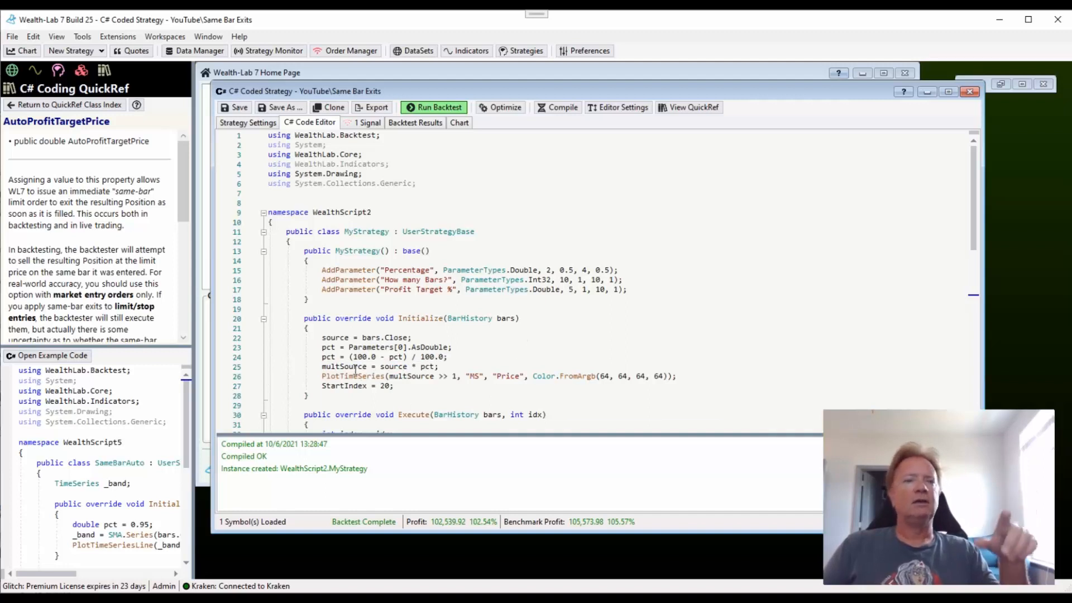
double_click(335, 368)
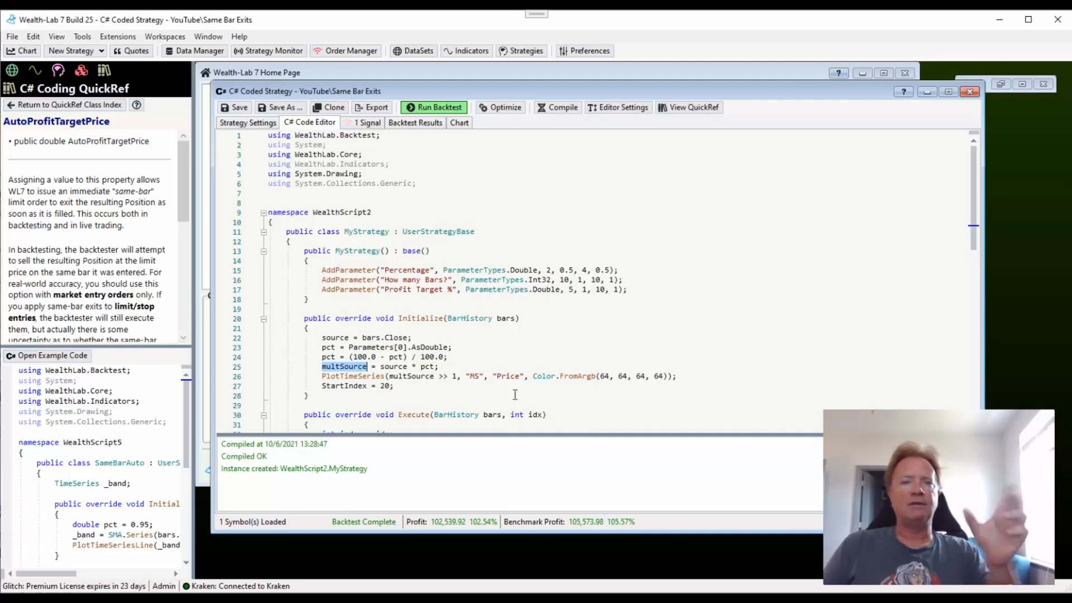
Examine the same-bar entry and exit markers on the MSFT chart, including earlier 2021 trades and the most recent ones
left_click(459, 122)
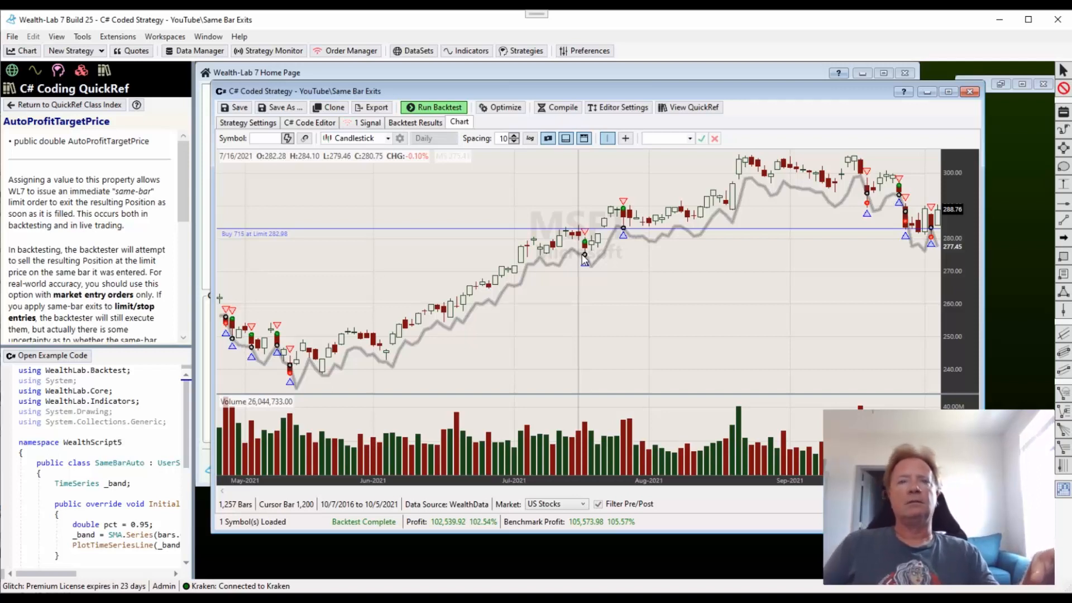
mouse_move(589, 239)
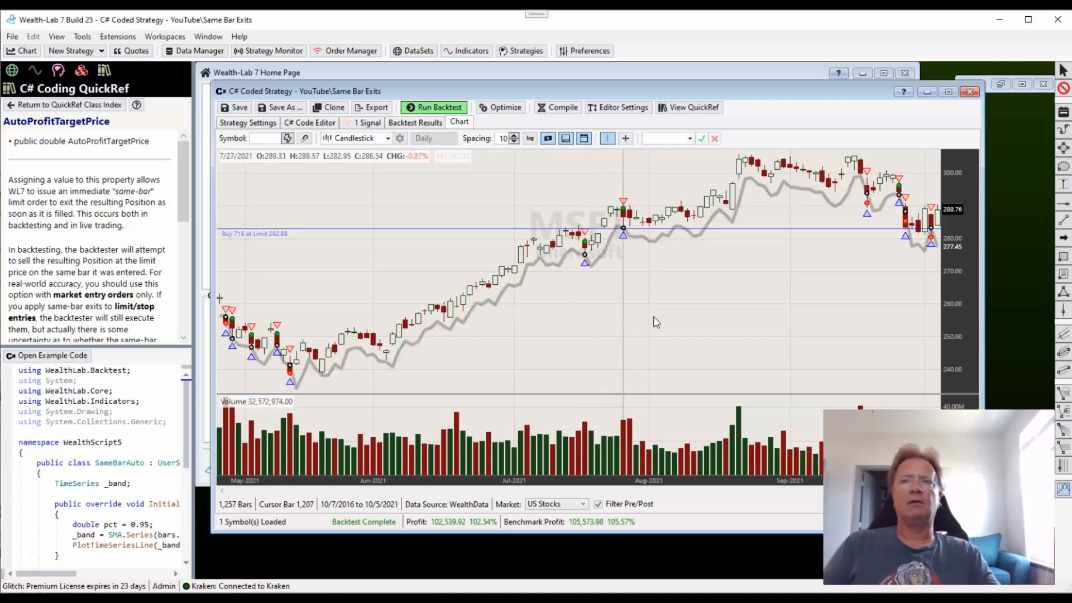
left_click_drag(521, 318, 639, 311)
left_click_drag(424, 251, 681, 238)
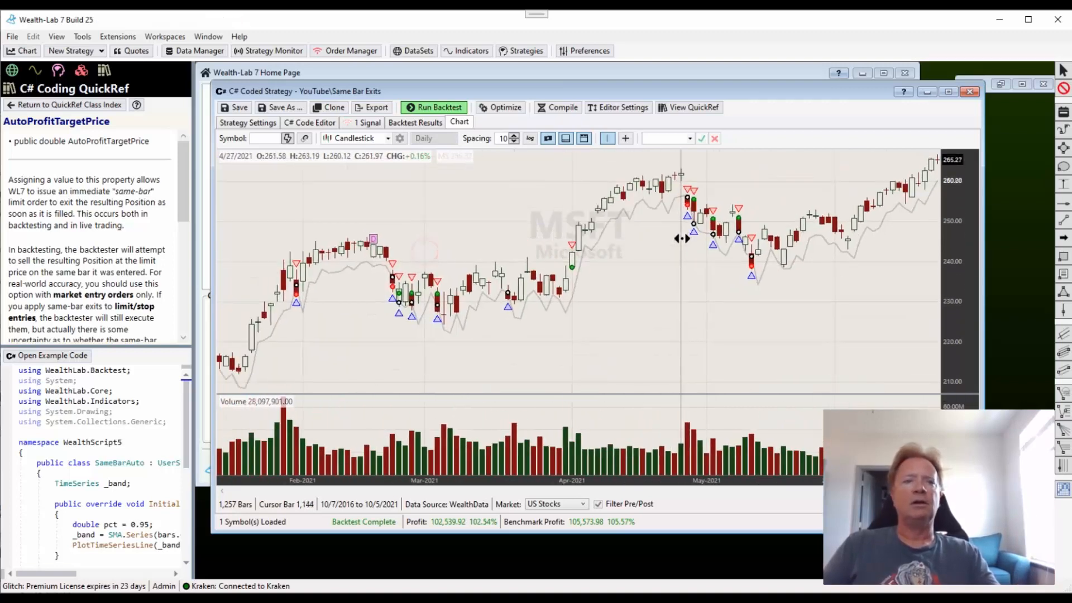
mouse_move(574, 246)
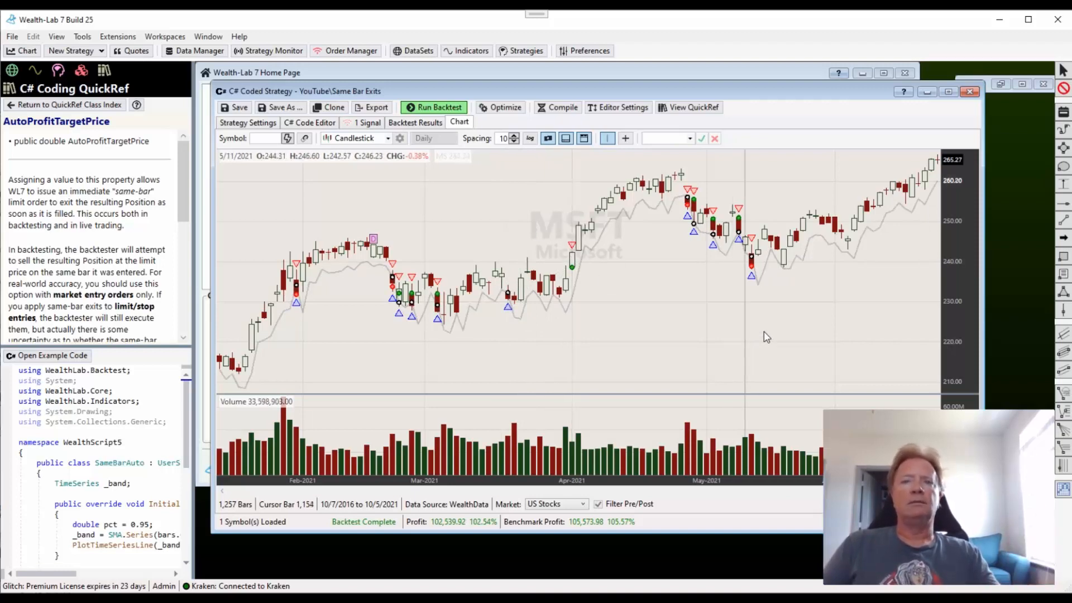
left_click_drag(770, 335, 424, 324)
left_click_drag(788, 319, 581, 328)
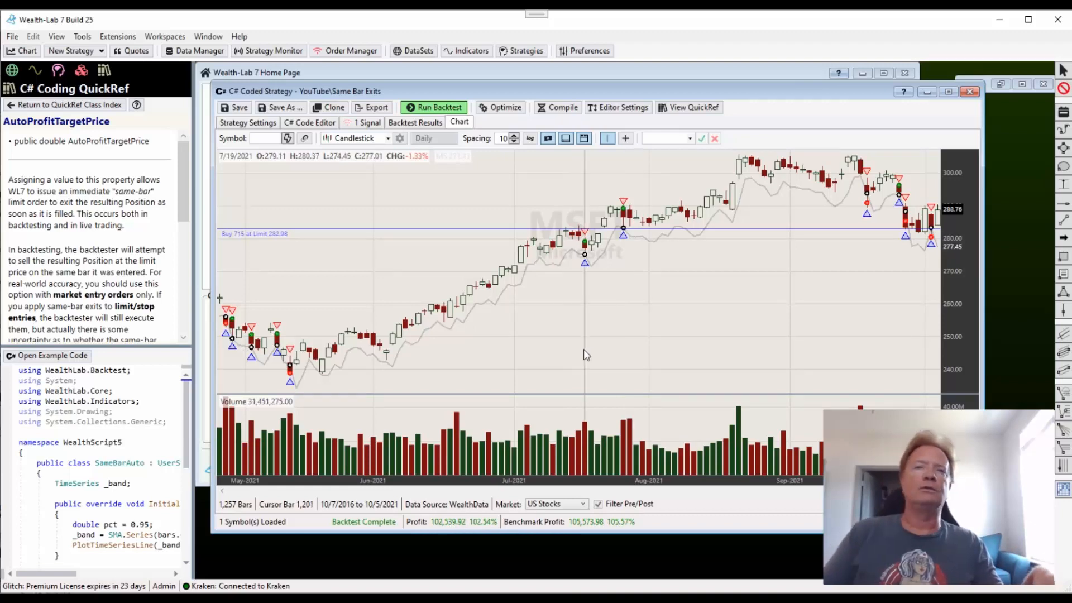
Open the YouTube\Same Bar Exits Method Override strategy from the home page and enlarge its window and code area
left_click(815, 75)
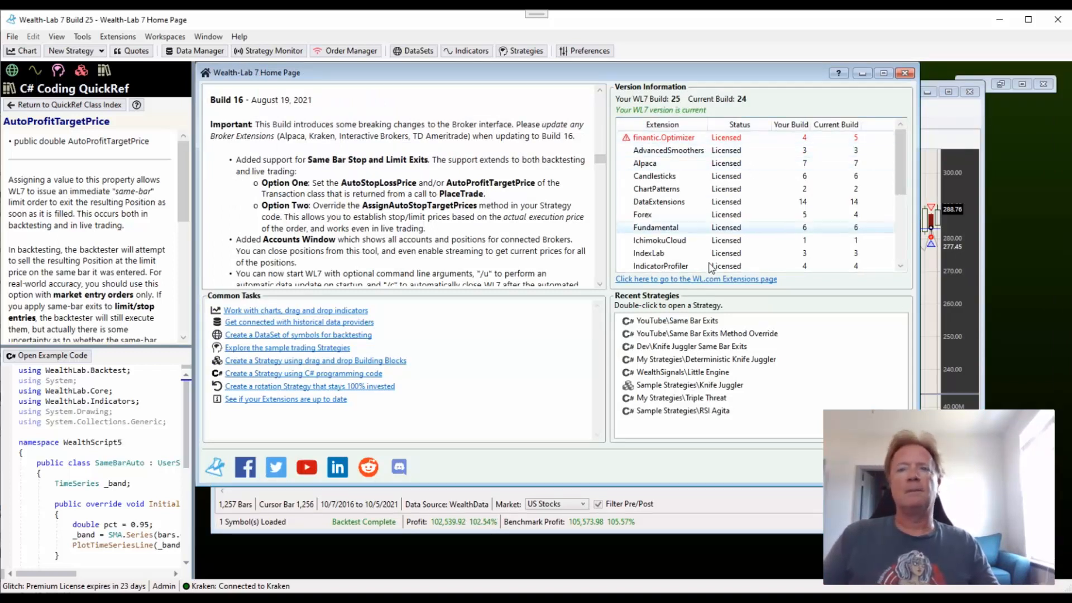
left_click(723, 333)
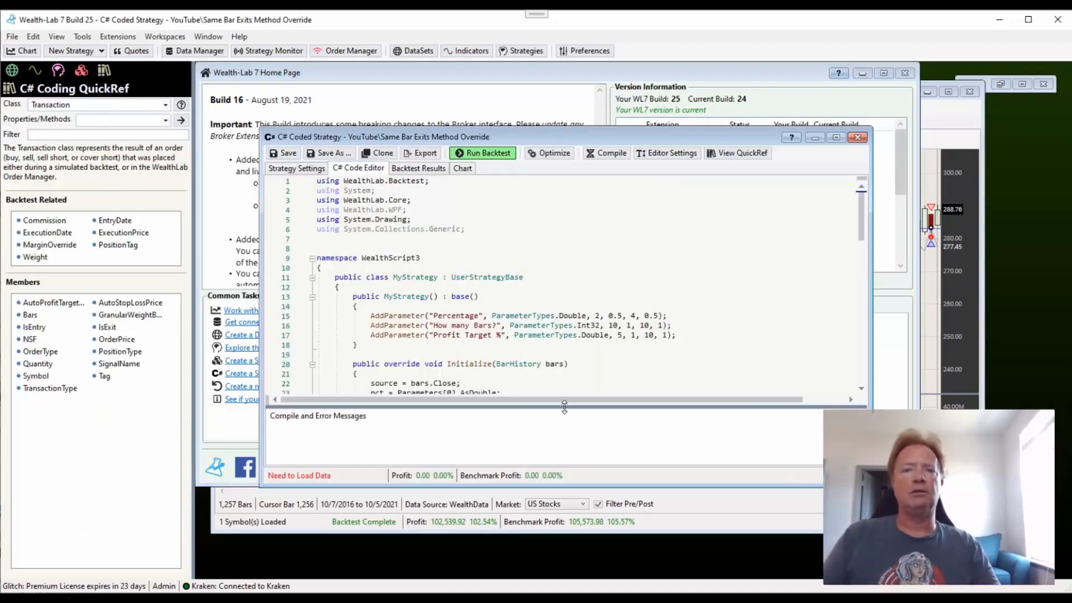
left_click_drag(565, 407, 567, 460)
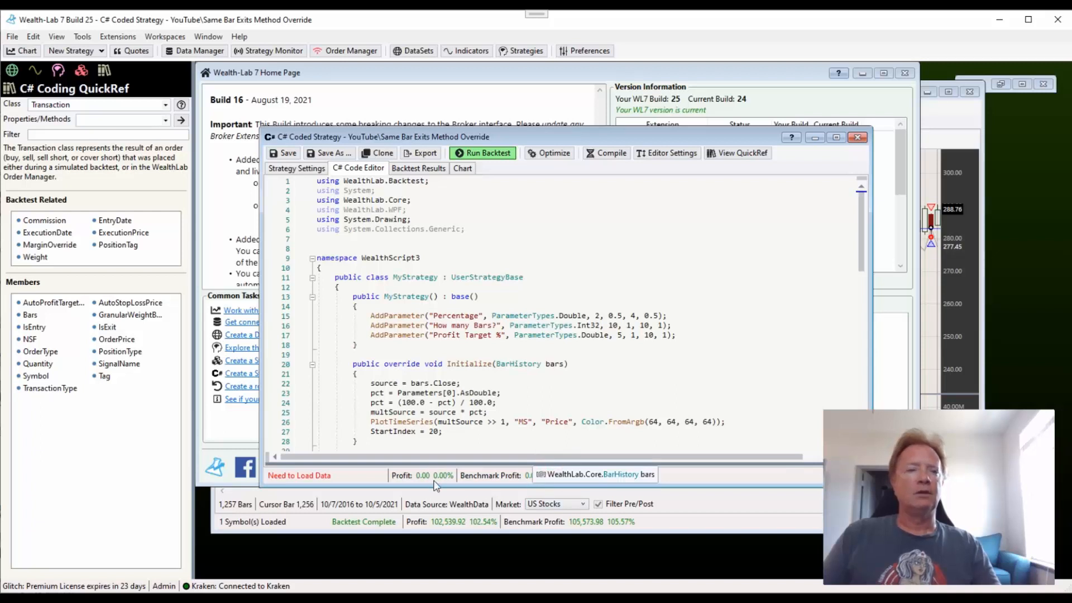
left_click_drag(398, 137, 358, 97)
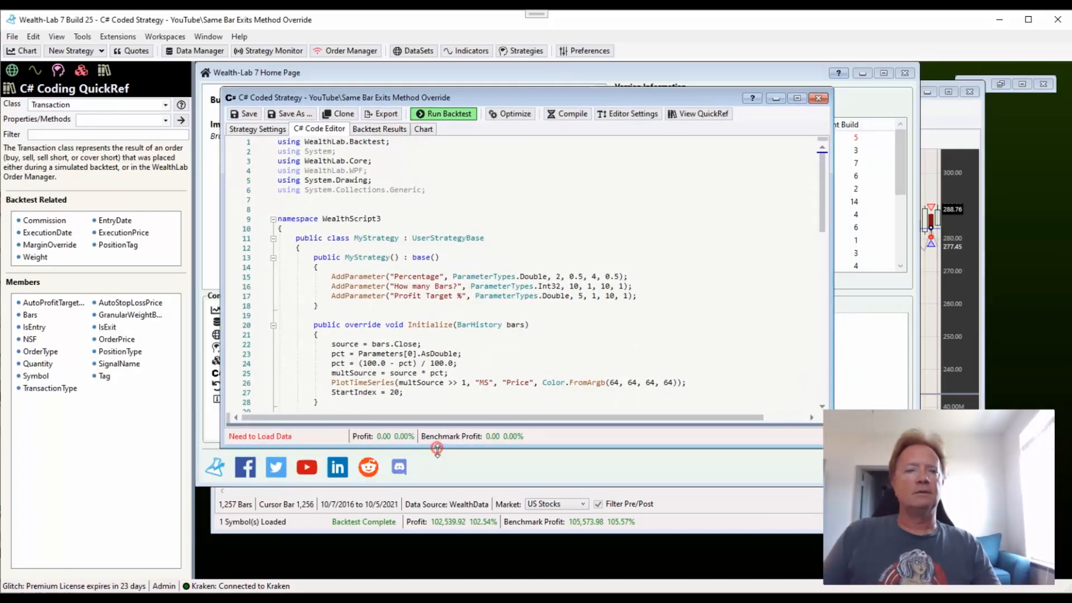
left_click_drag(436, 447, 442, 537)
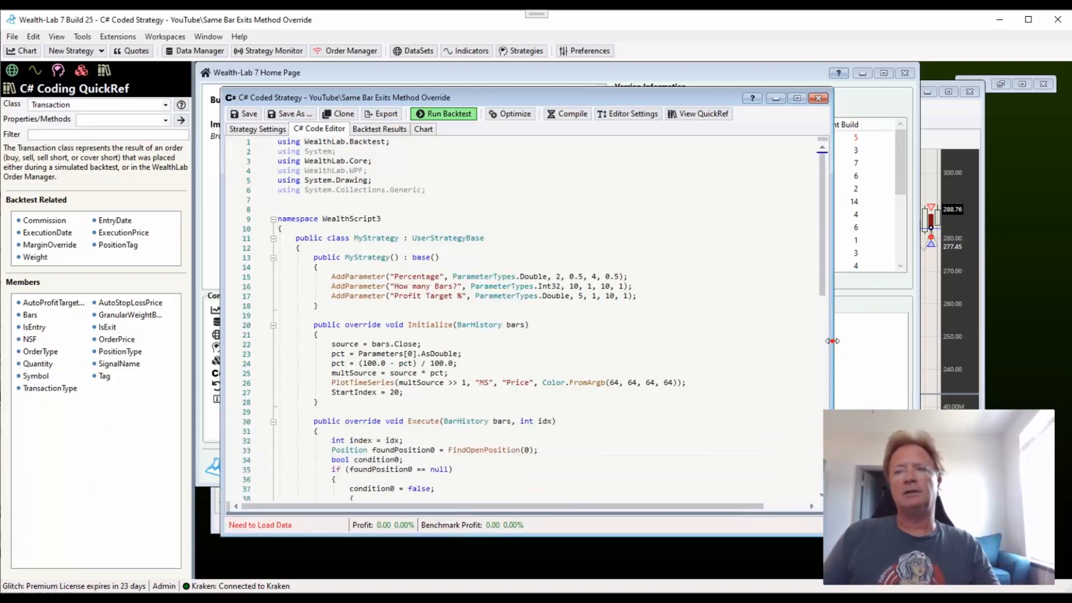
left_click_drag(832, 342, 947, 332)
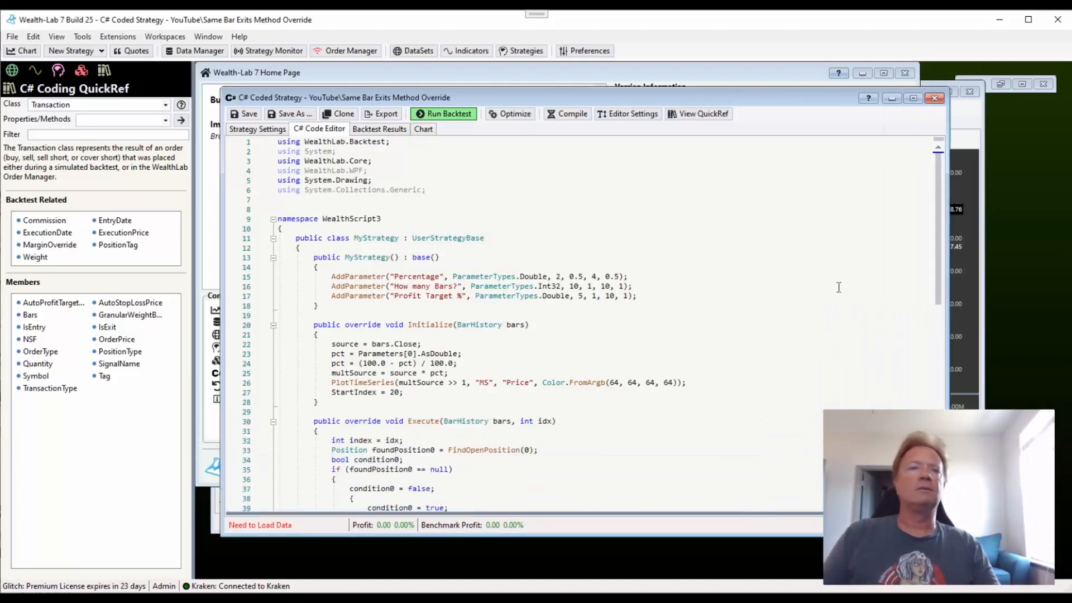
Look up UserStrategyBase and the AssignAutoStopTargetPrices override in the coding reference, and highlight the method's executionPrice parameter
left_click(450, 239)
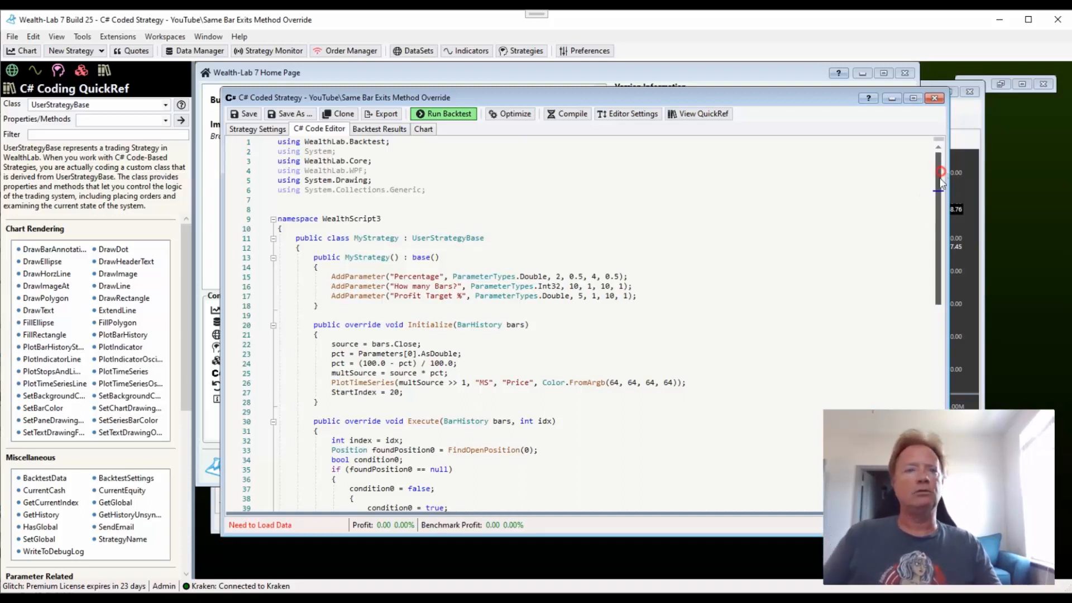
left_click_drag(941, 170, 921, 381)
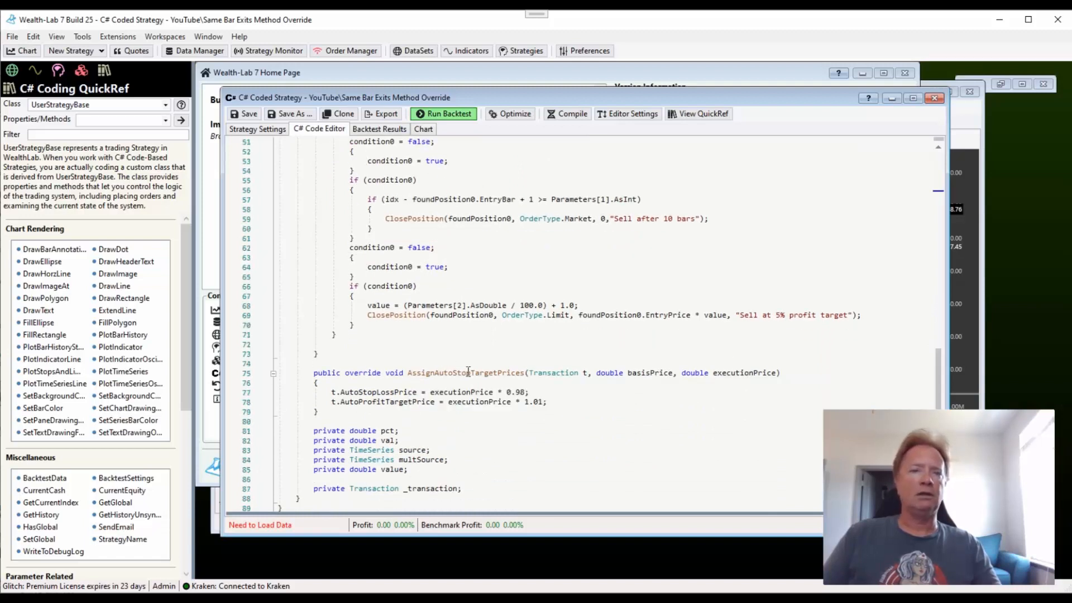
left_click(468, 373)
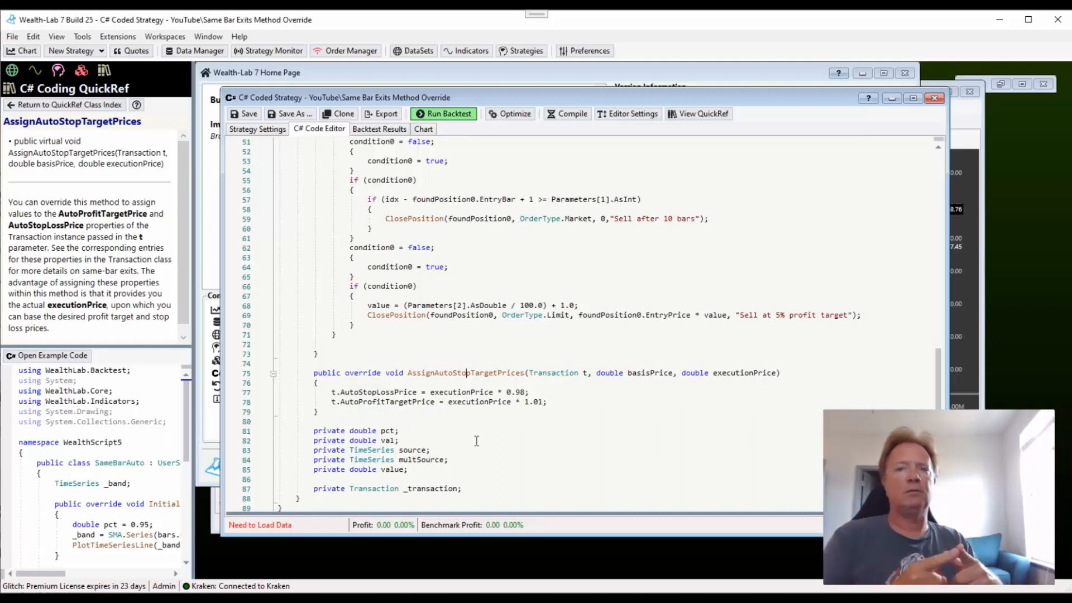
double_click(764, 373)
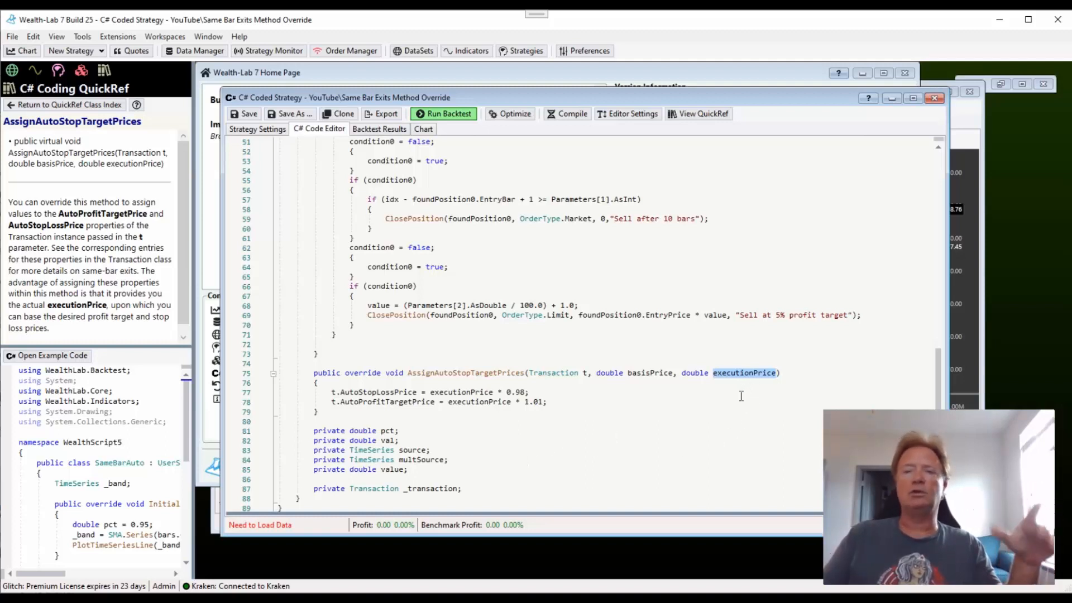
Run the Same Bar Exits Method Override backtest and examine its trades on the MSFT chart back to spring 2021
left_click(452, 114)
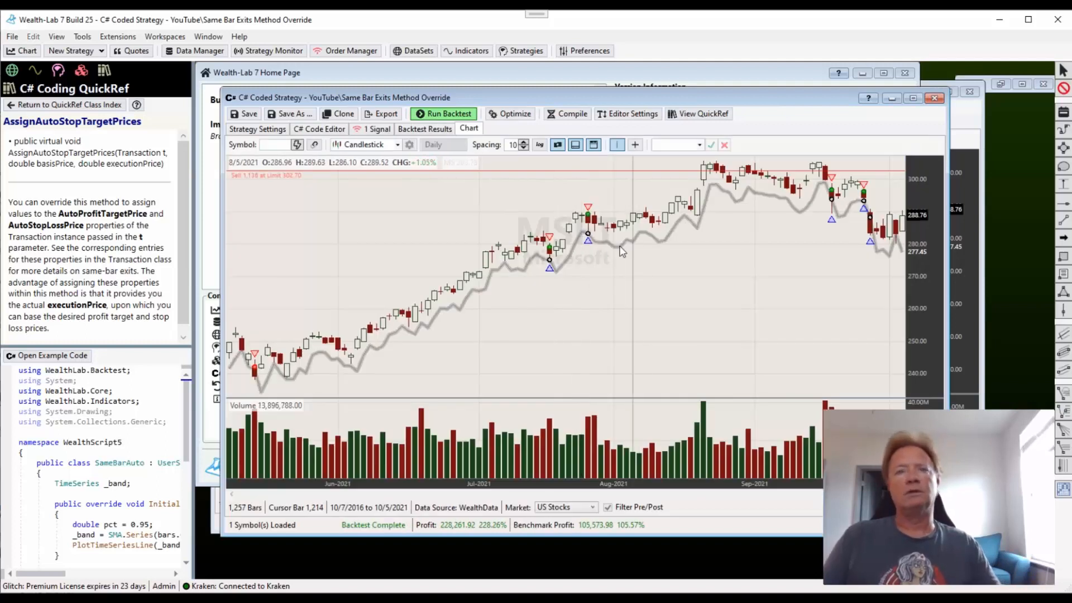
mouse_move(589, 219)
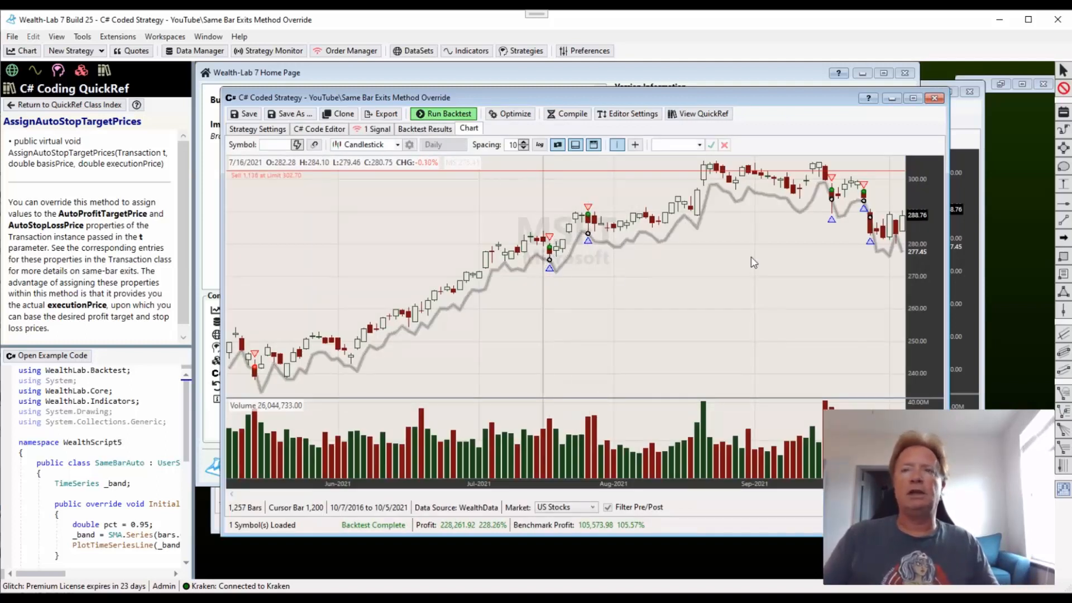
left_click_drag(650, 290, 778, 281)
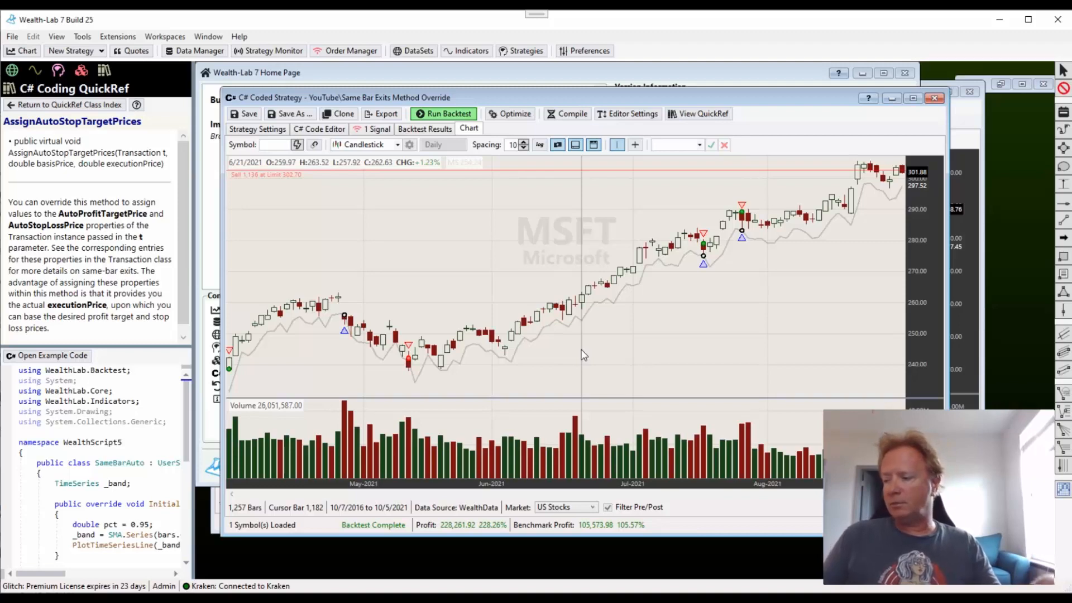
Close the Same Bar Exits Method Override strategy, and restore the minimized Accounts window and make it taller
left_click(934, 99)
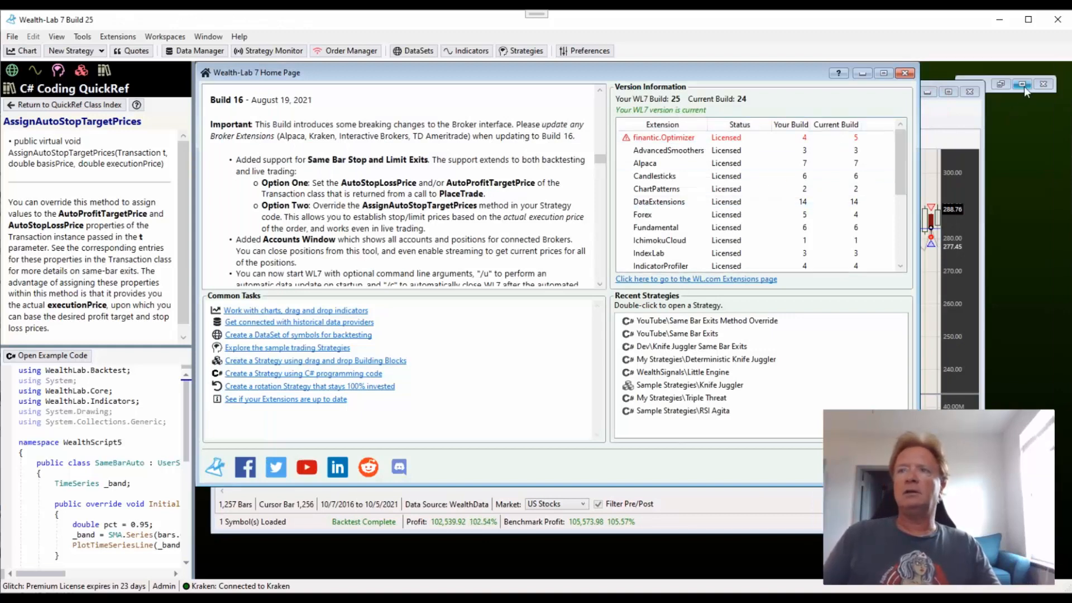
left_click(1006, 86)
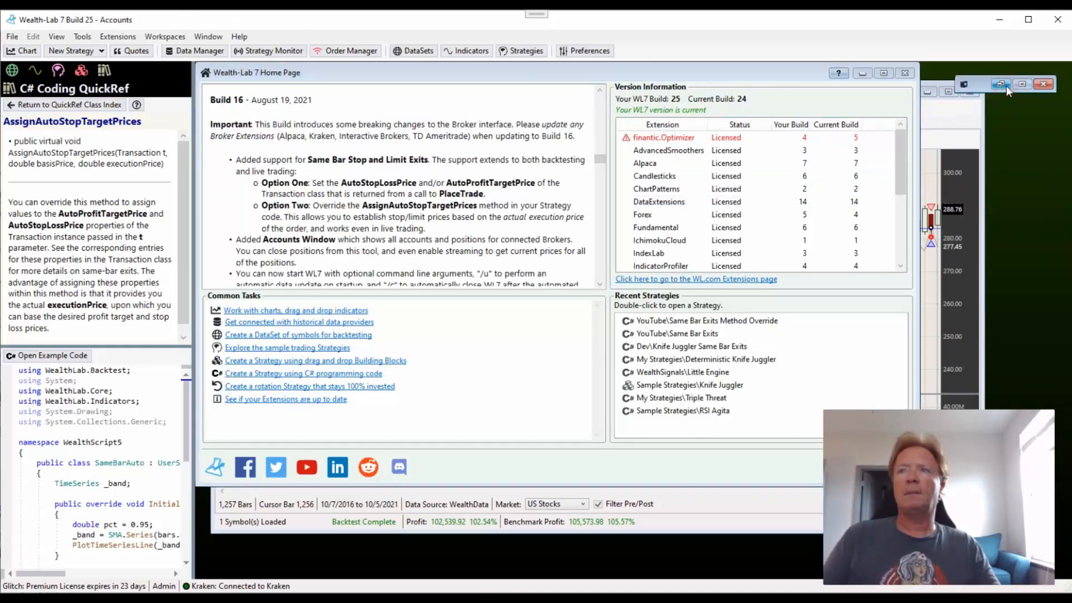
left_click(981, 85)
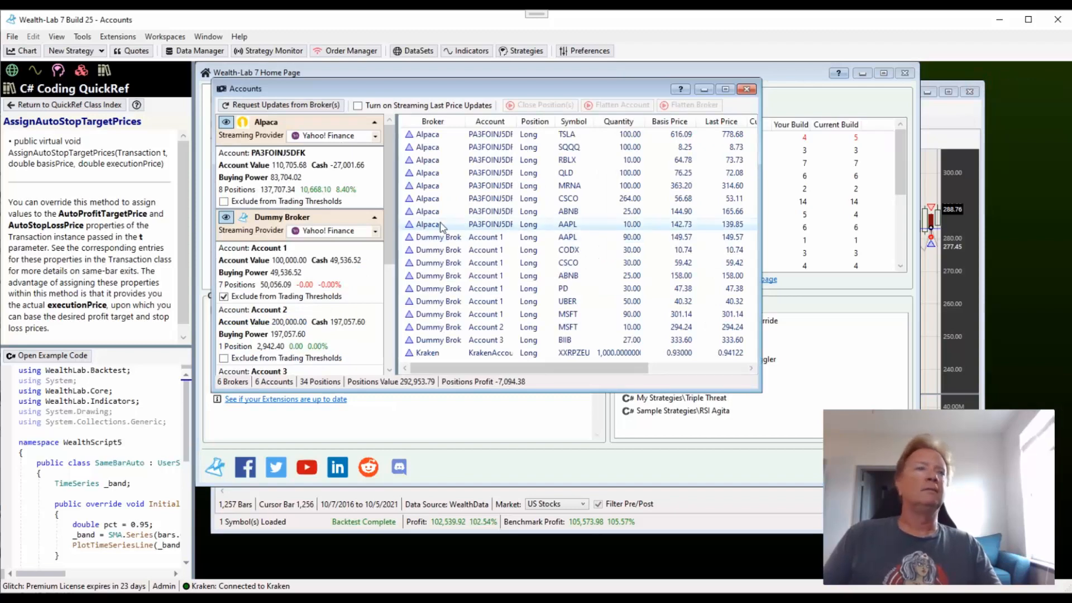
left_click(81, 38)
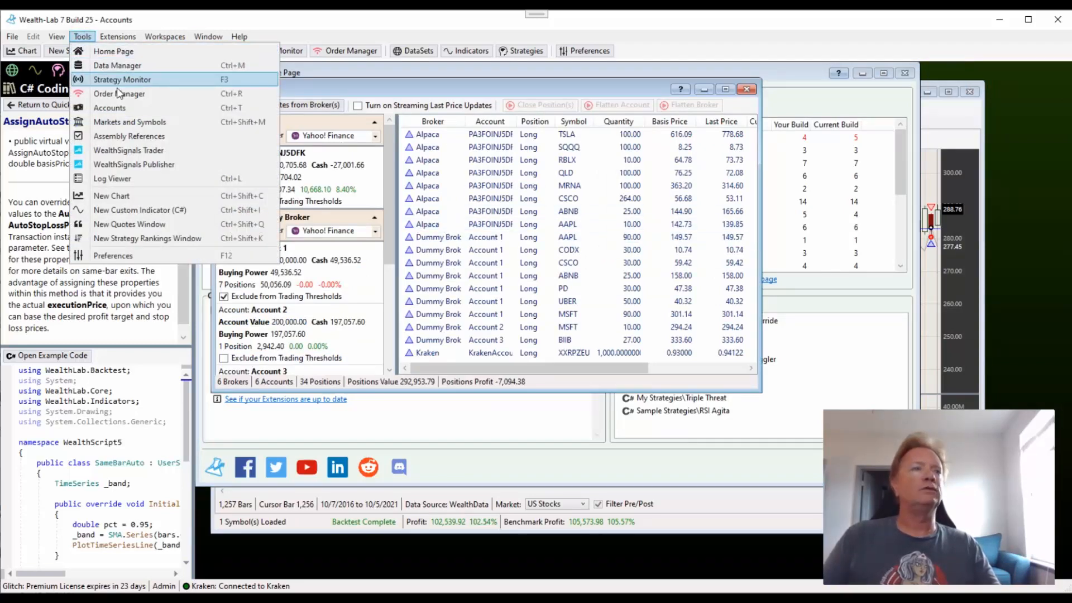
left_click(318, 85)
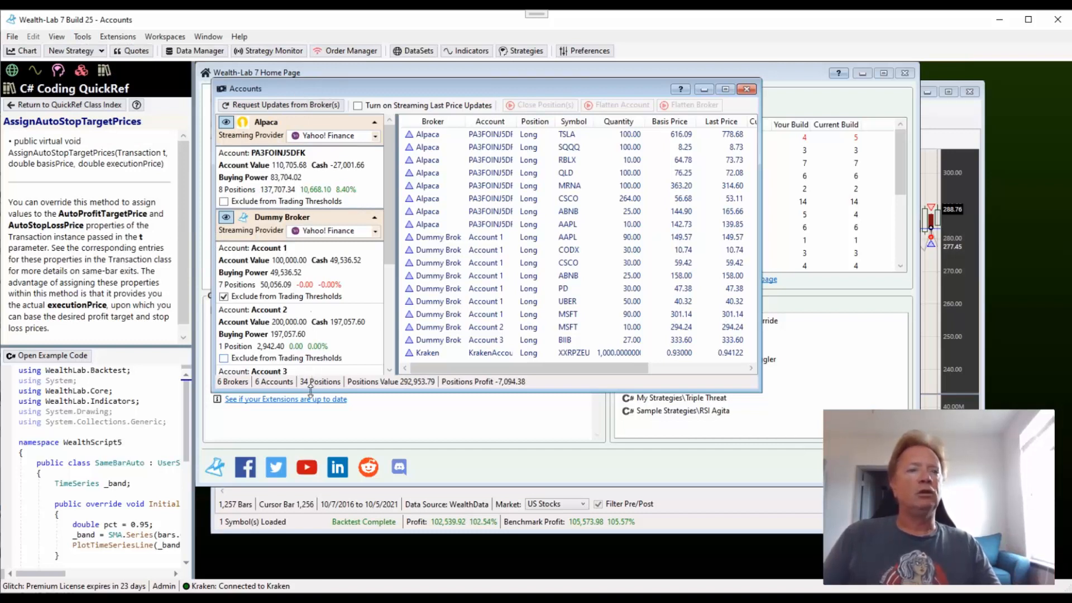
left_click_drag(312, 393, 307, 467)
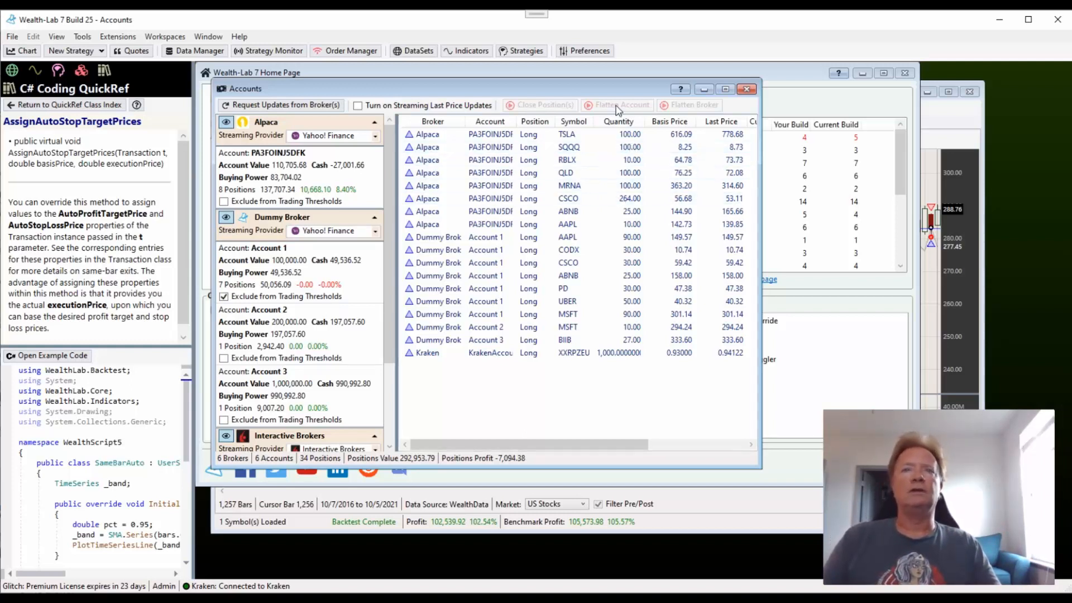
Examine the position-closing options for the Alpaca TSLA position, and close the Accounts window
right_click(626, 142)
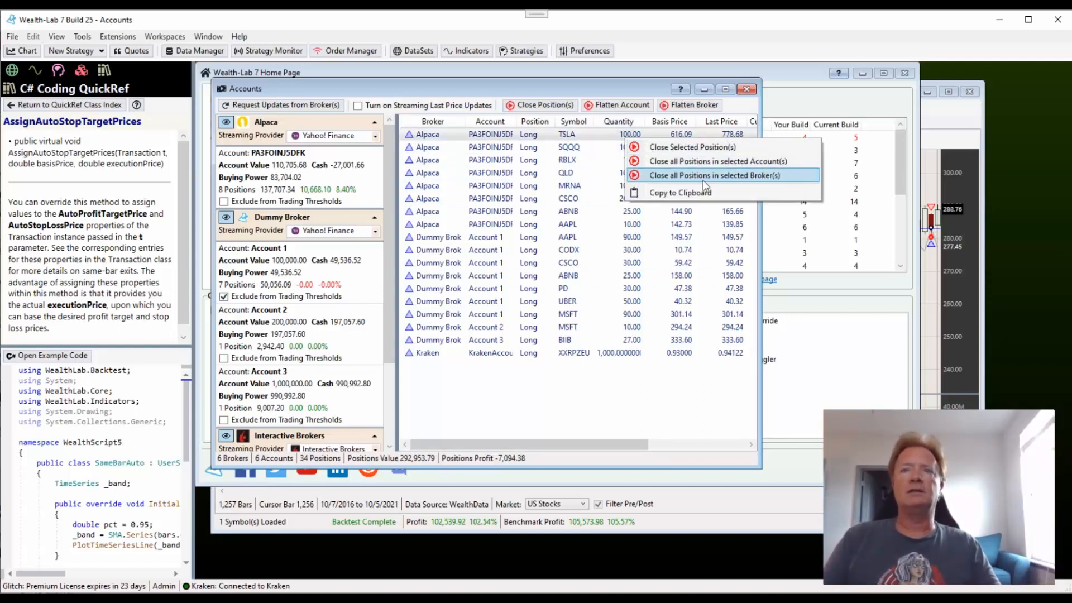
left_click(615, 89)
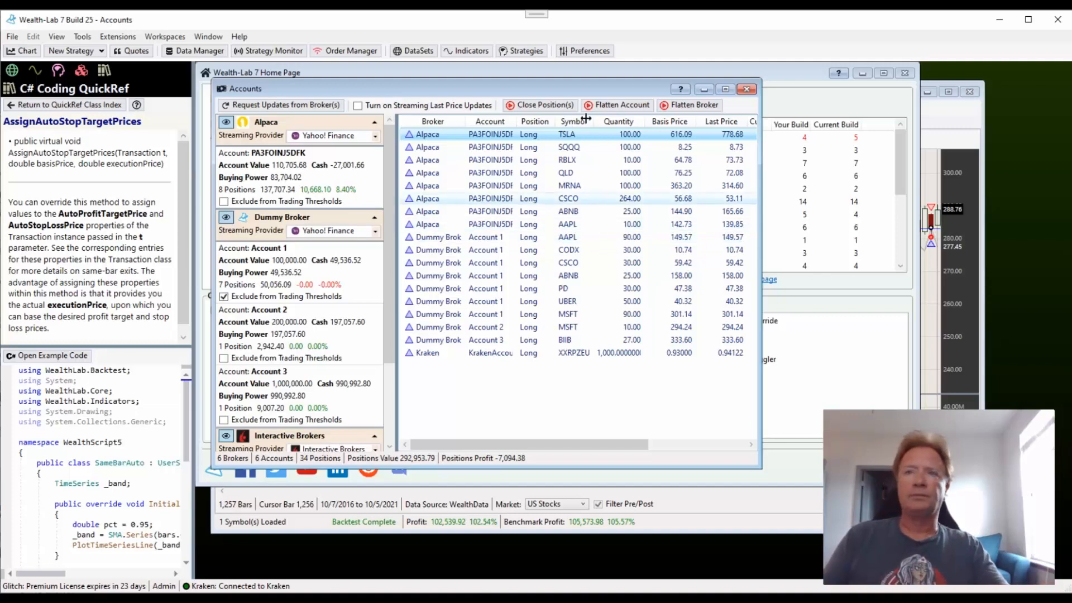
left_click(747, 90)
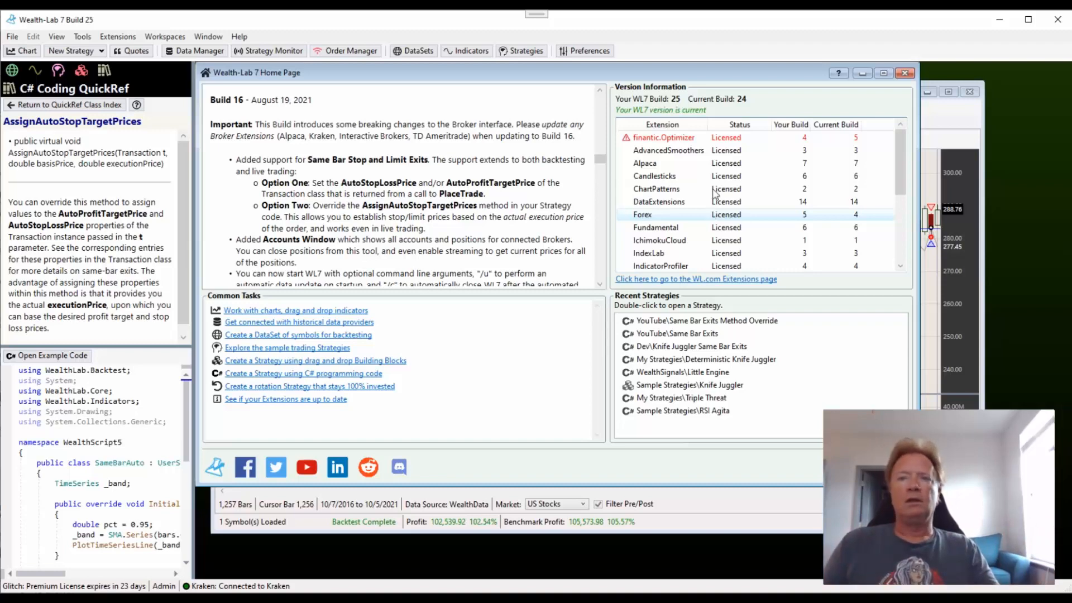
Set the Percentage strategy parameter of the YouTube\Same Bar Exits strategy to 1.2
left_click(966, 114)
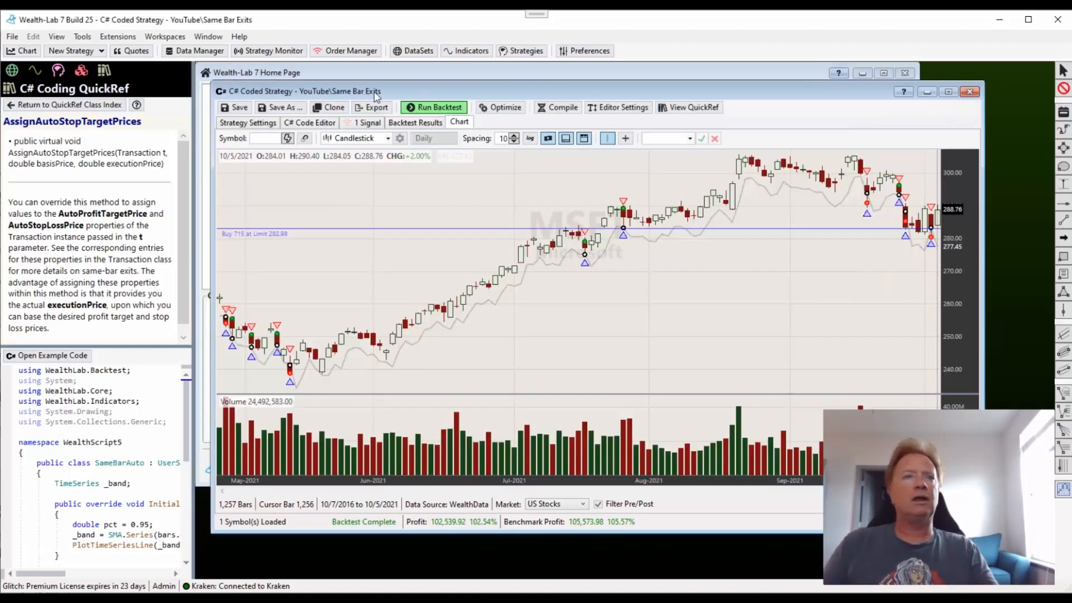
left_click(248, 123)
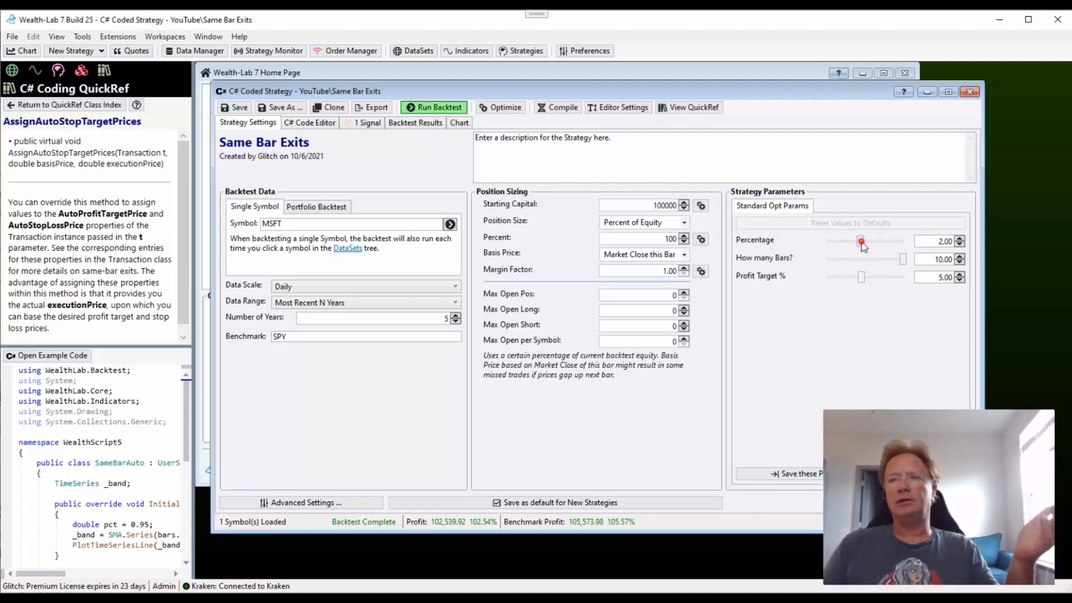
mouse_move(859, 242)
left_mouse_down()
mouse_move(872, 243)
mouse_move(859, 243)
left_mouse_up()
double_click(928, 244)
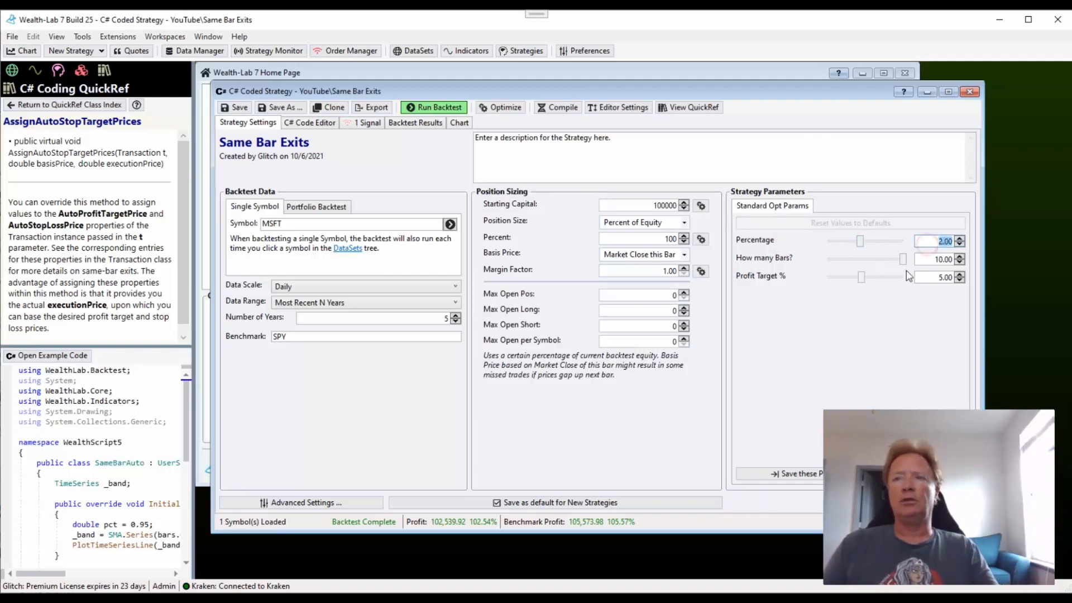
type("1.2")
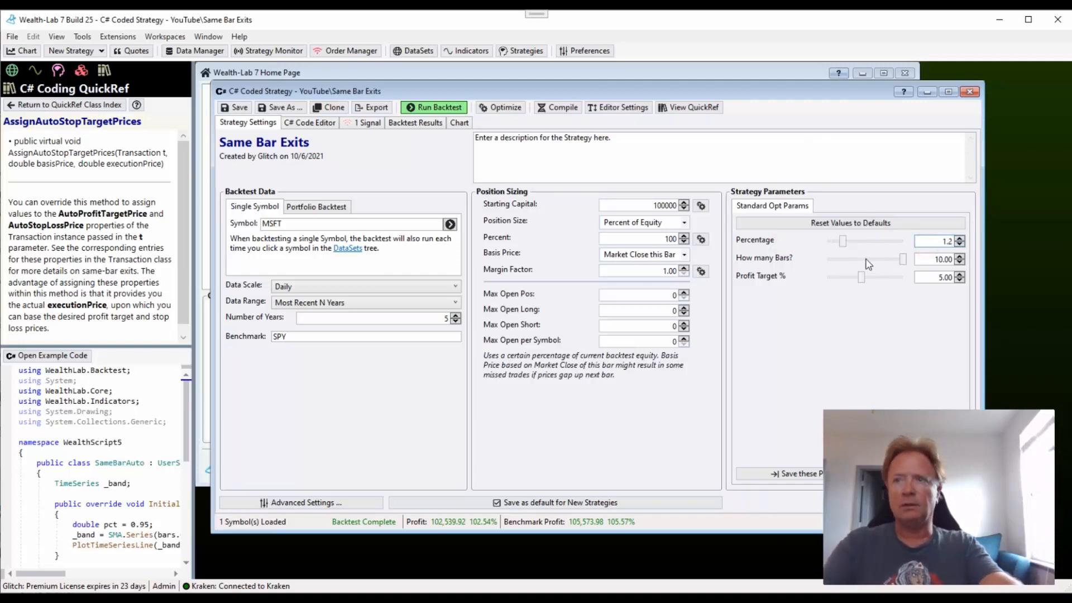